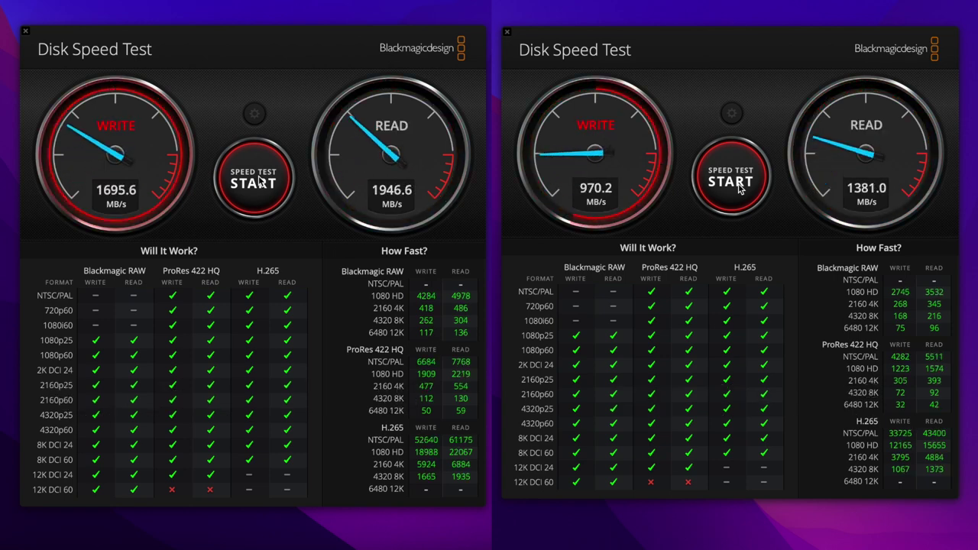
Step: Stop both running disk speed tests
left_click(260, 182)
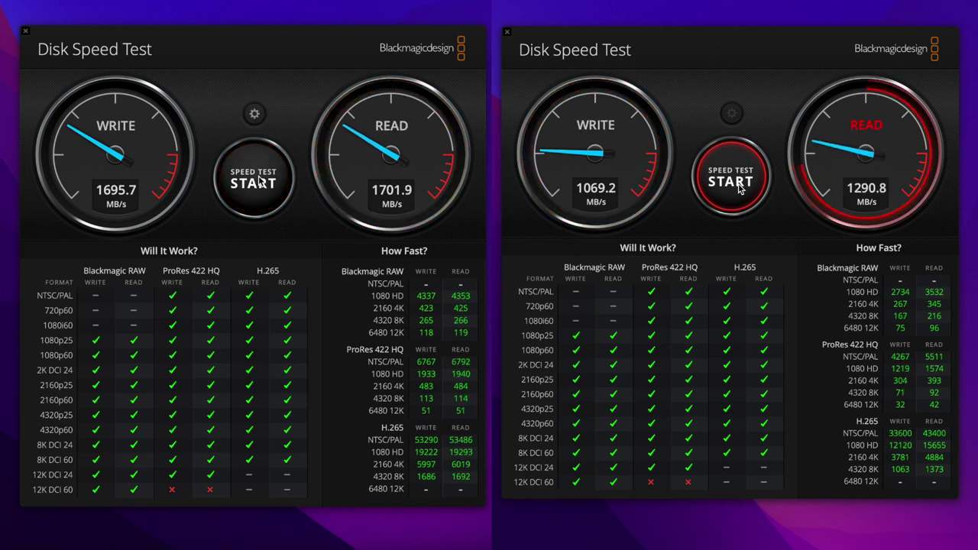
left_click(739, 188)
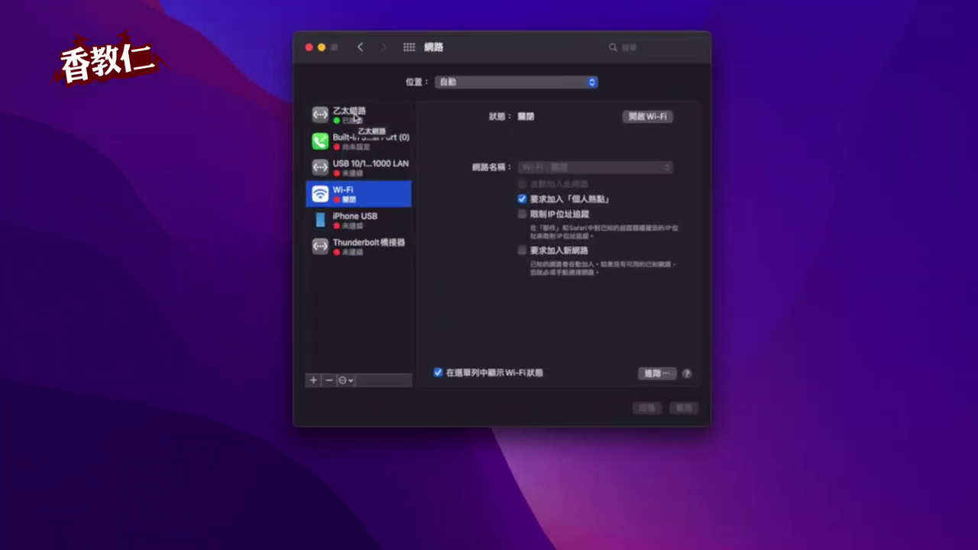
Step: Select the 乙太網路 network service and open a command from the service actions
left_click(351, 114)
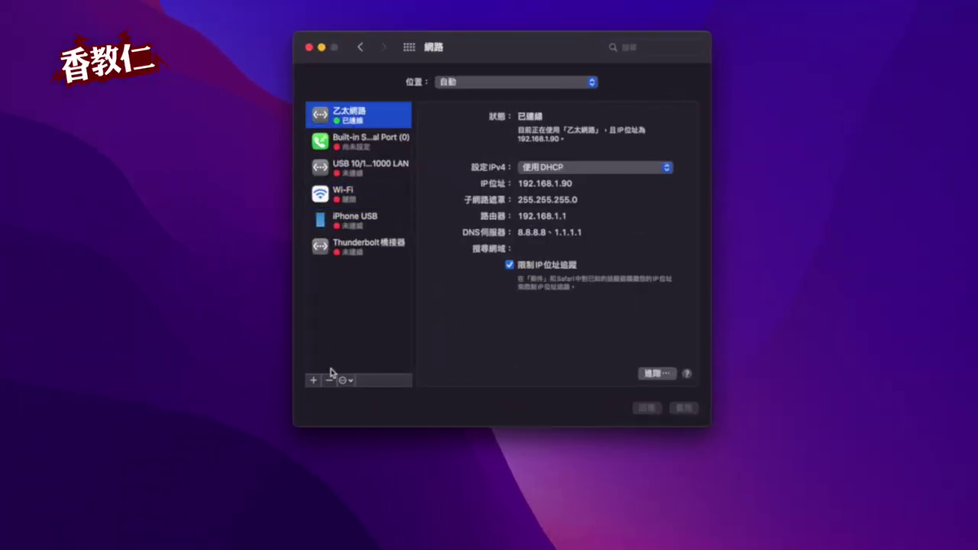
left_click(349, 381)
left_click(375, 425)
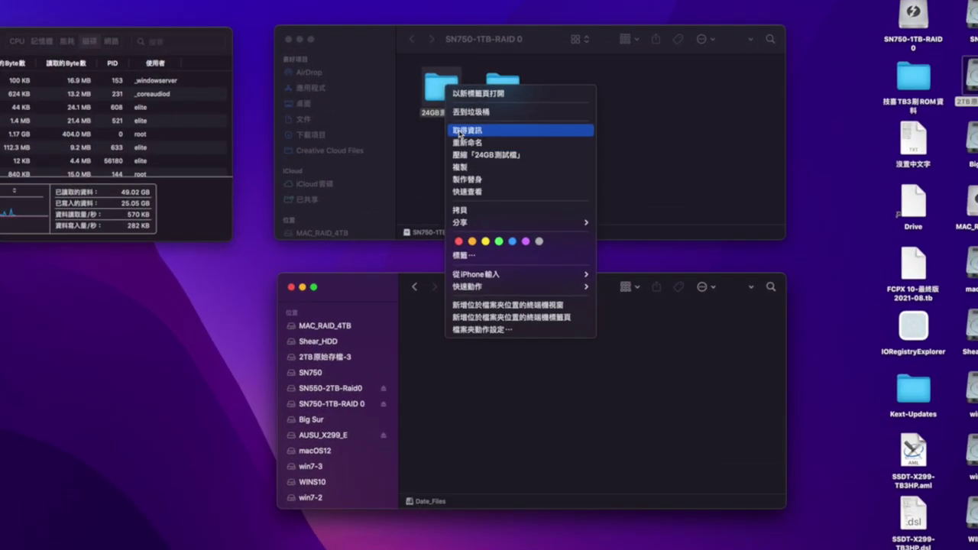
Step: Check the size of the 24GB 測試檔 folder and copy the folder from SN750-1TB-RAID 0 to Date_Files
left_click(463, 130)
triple_click(639, 157)
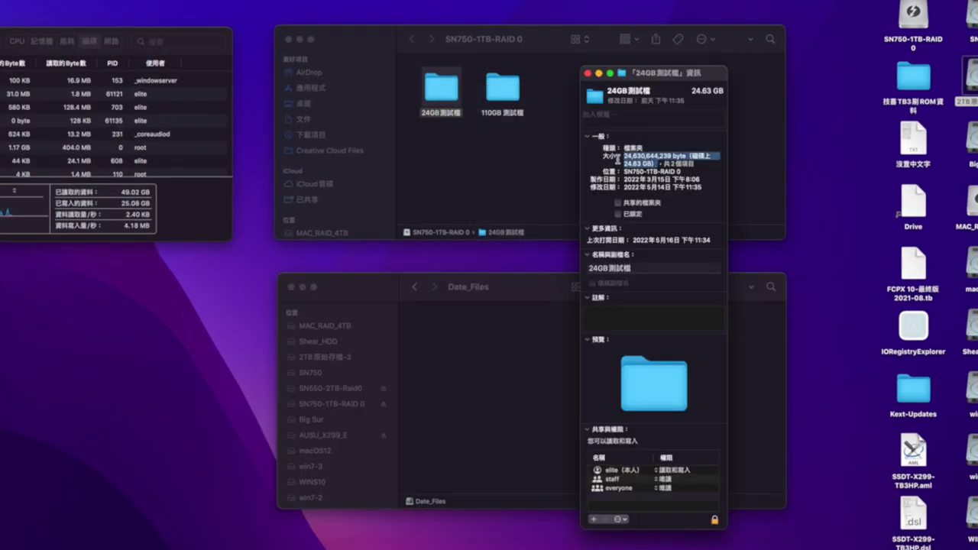
left_click_drag(692, 91, 722, 92)
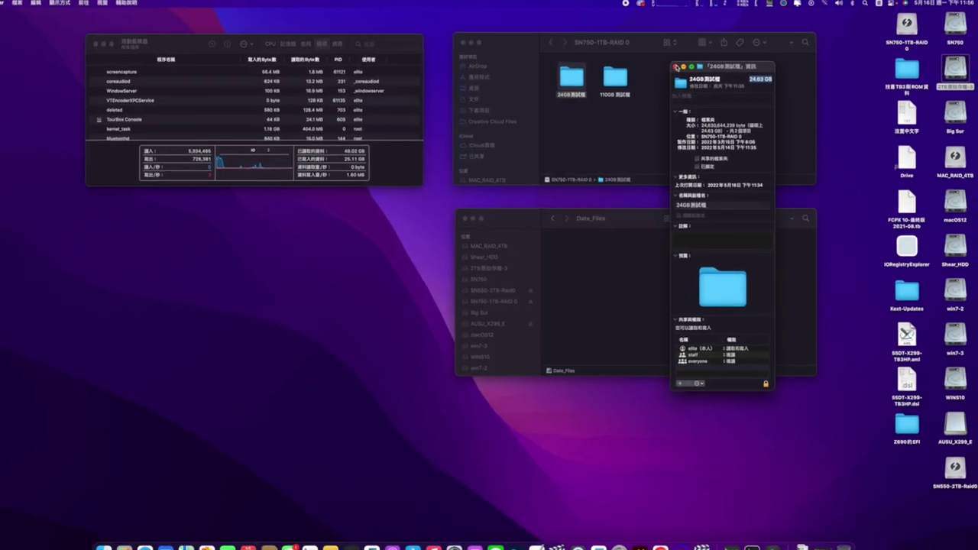
left_click(587, 73)
left_click_drag(441, 88, 463, 278)
left_click_drag(647, 244, 628, 293)
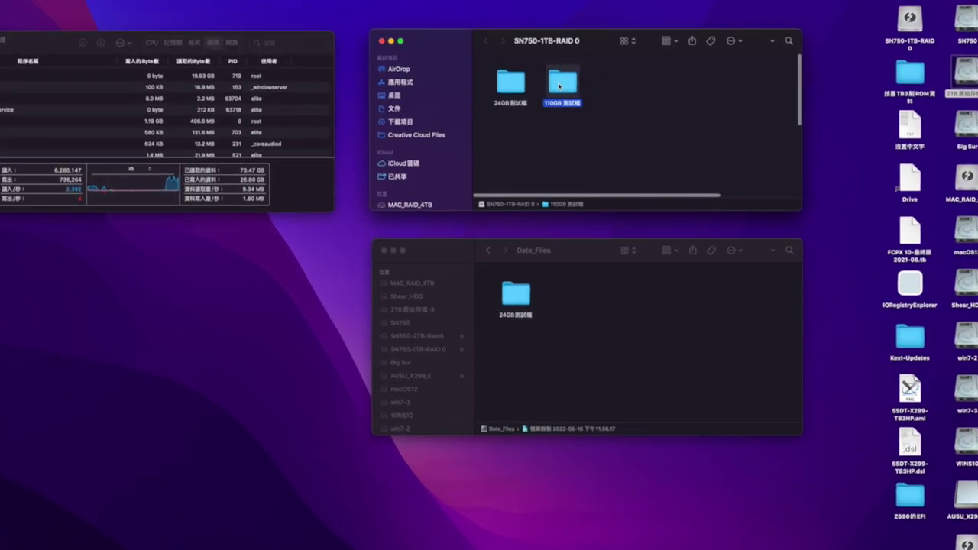
Step: Check the size of the 110GB 測試檔 folder and copy the folder from SN750-1TB-RAID 0 to Date_Files
right_click(858, 101)
left_click(901, 148)
left_click_drag(658, 90, 687, 93)
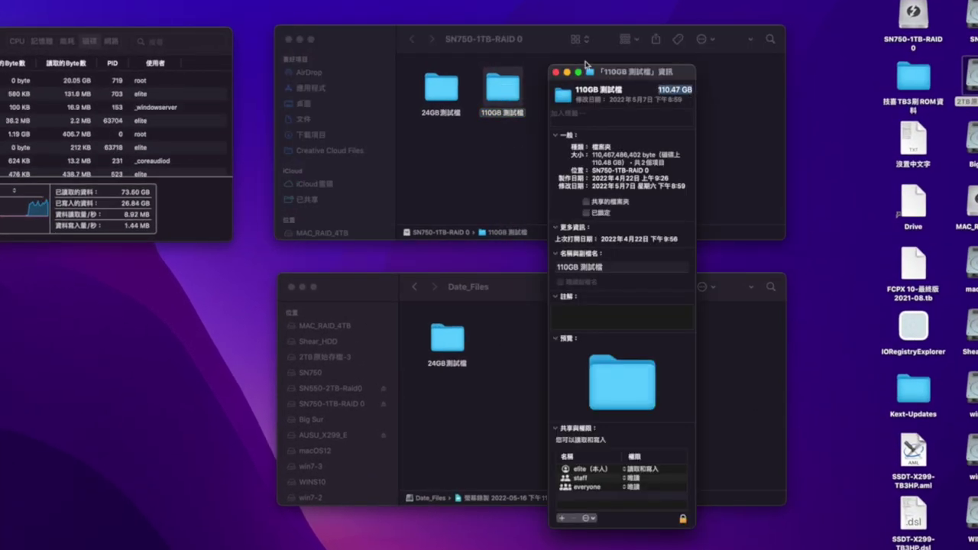
left_click(555, 71)
left_click_drag(502, 87, 513, 346)
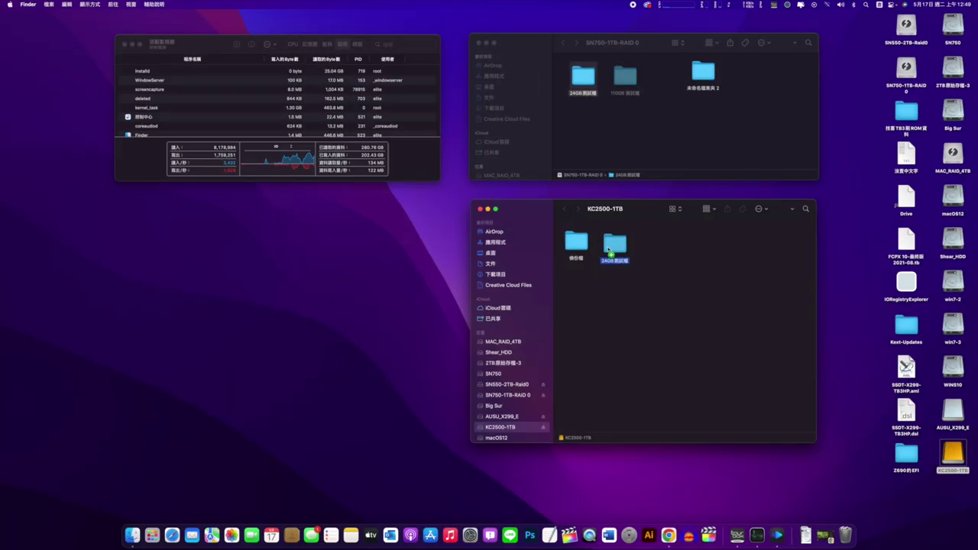
Step: Copy the 24GB 測試檔 and 110GB 測試檔 folders to the KC2500-1TB drive
left_click_drag(609, 248, 613, 246)
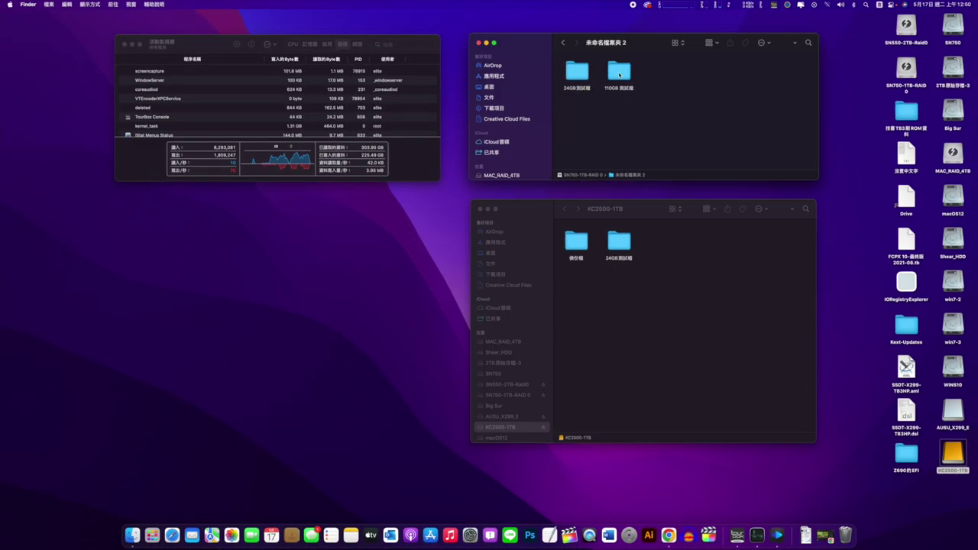
left_click_drag(619, 74, 661, 241)
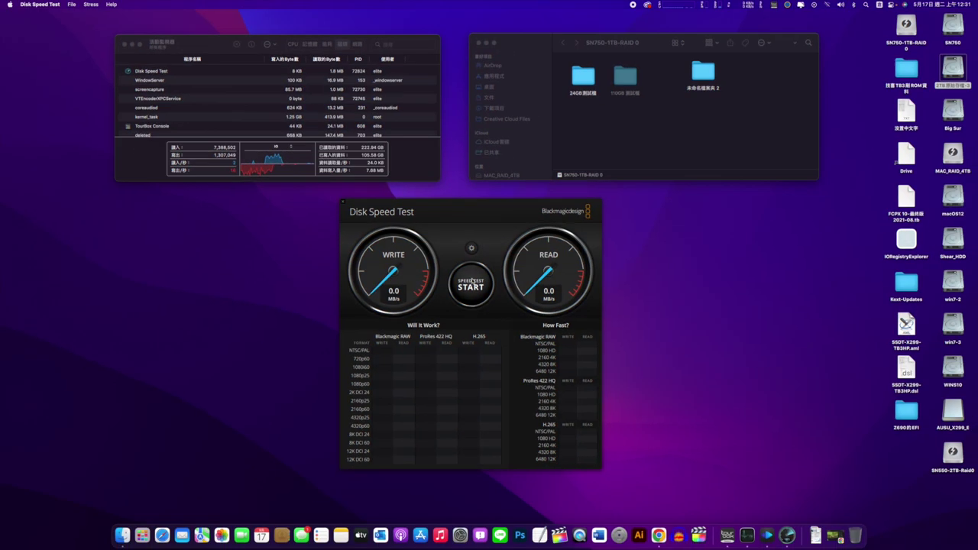
Step: Run Disk Speed Test on the chosen target folder and stop the running test
left_click(471, 281)
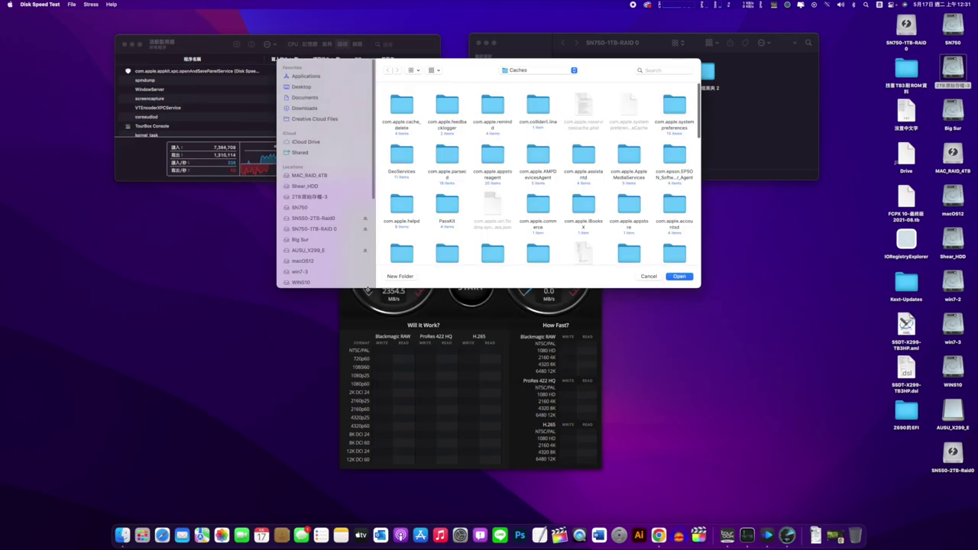
key("Return")
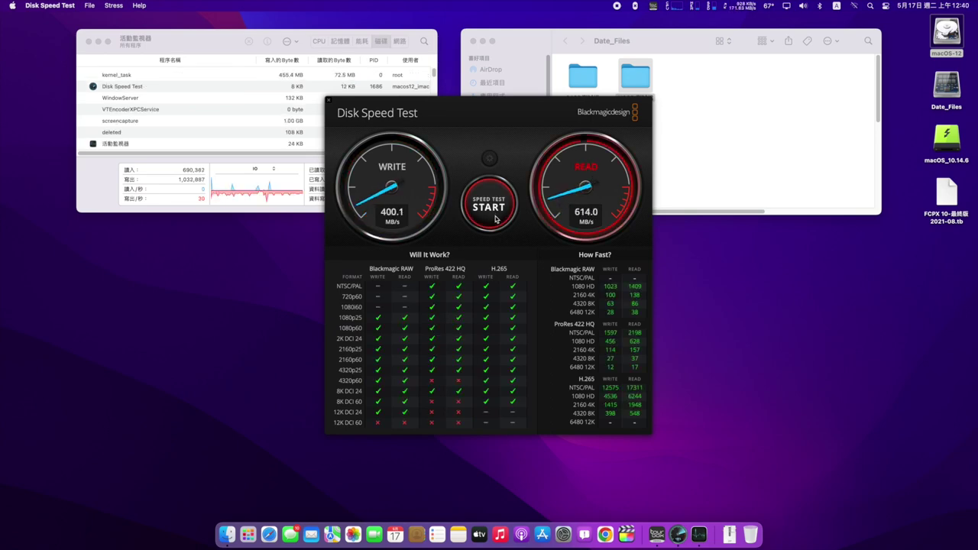
left_click(495, 219)
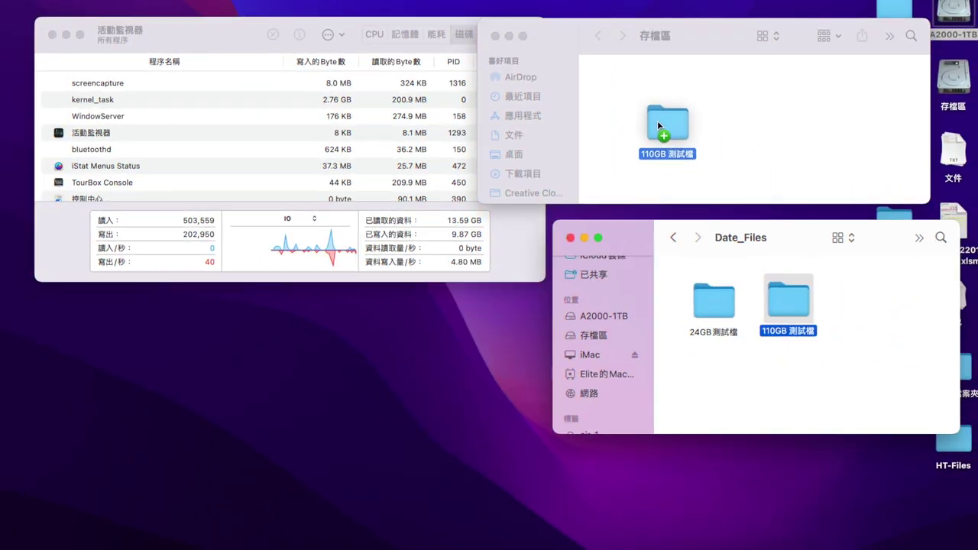
Step: Copy the 110GB 測試檔 folder from Date_Files to 存檔區
left_click_drag(657, 121, 620, 95)
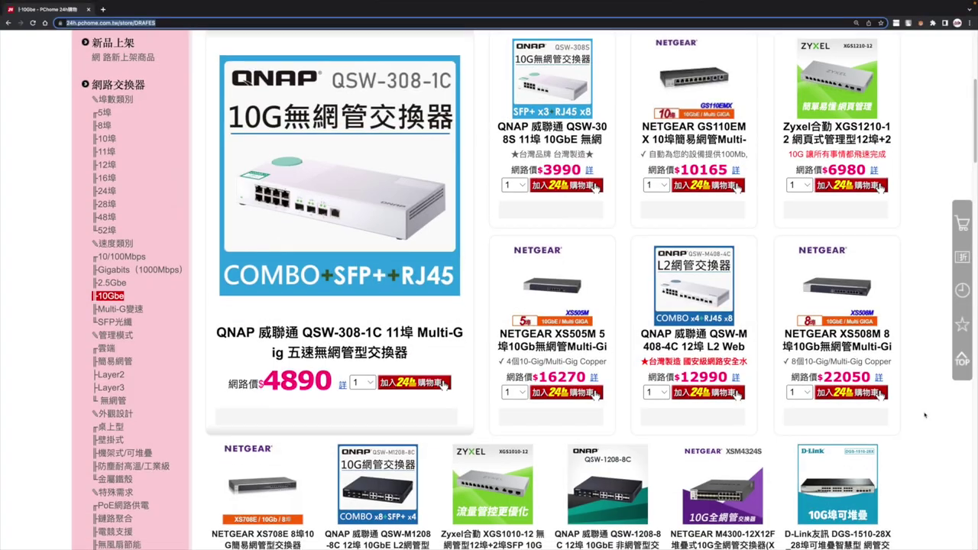
Step: Switch to Chrome and look through the 10Gbe network switches and their prices on PChome
scroll(924, 414, "down", 2)
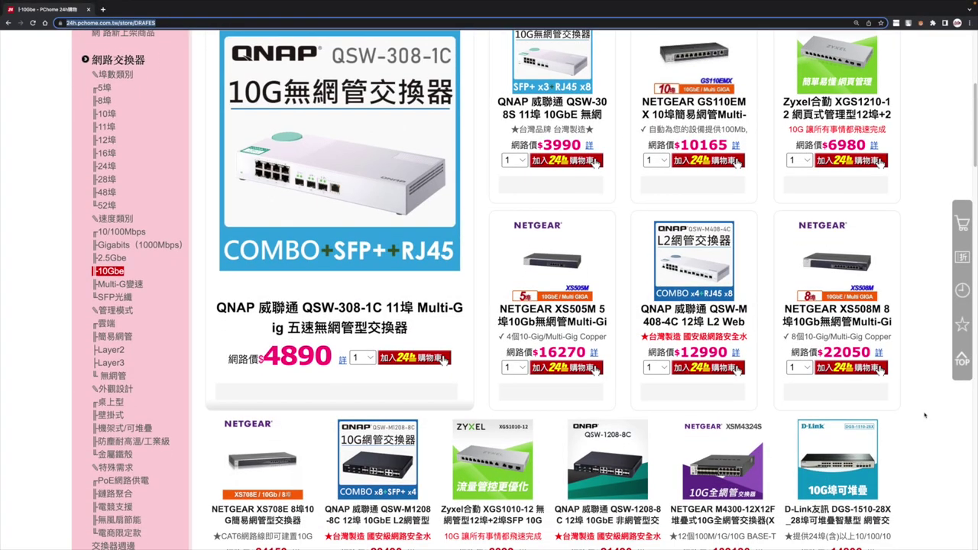
scroll(925, 414, "down", 3)
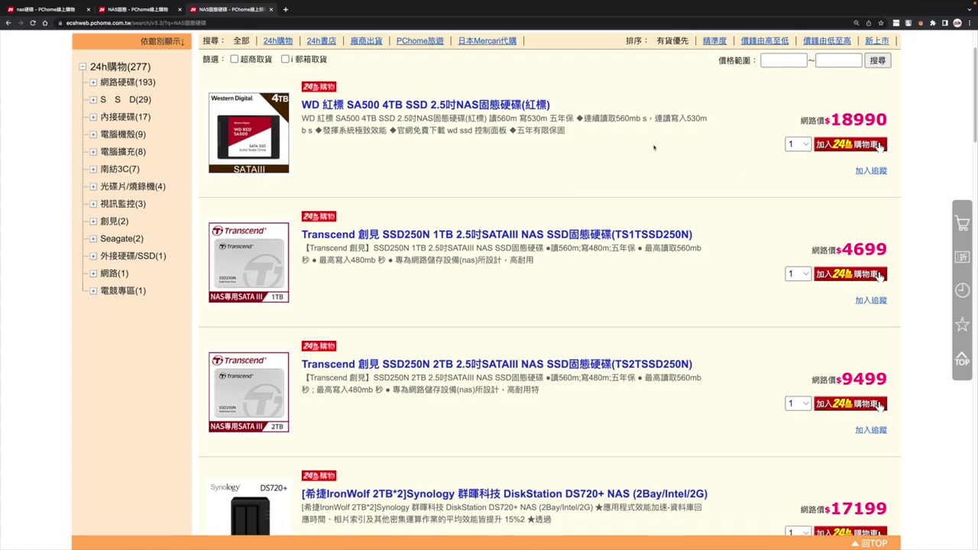
Step: Open the product pages of the WD SA500 4TB and Transcend SSD250N 1TB NAS SSDs from the search results
left_click(532, 103)
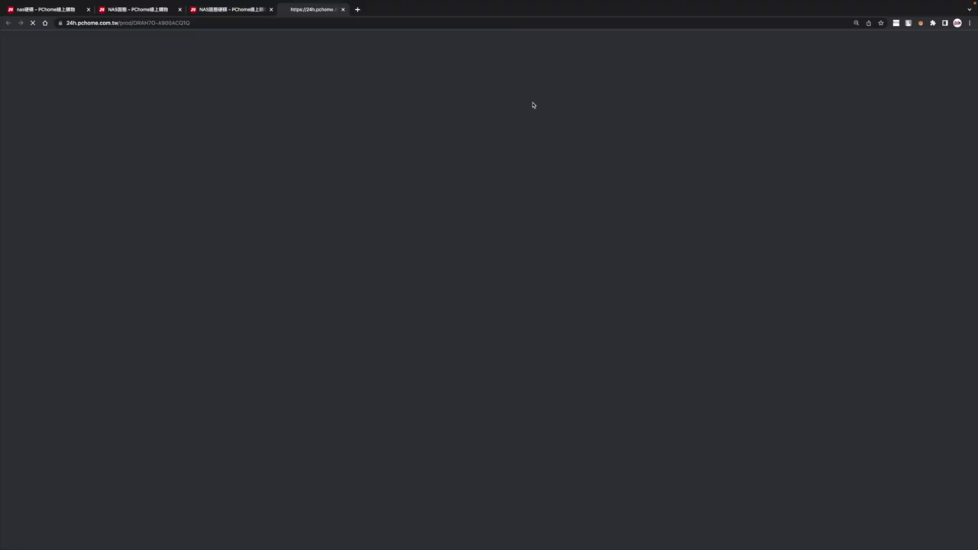
scroll(658, 232, "down", 6)
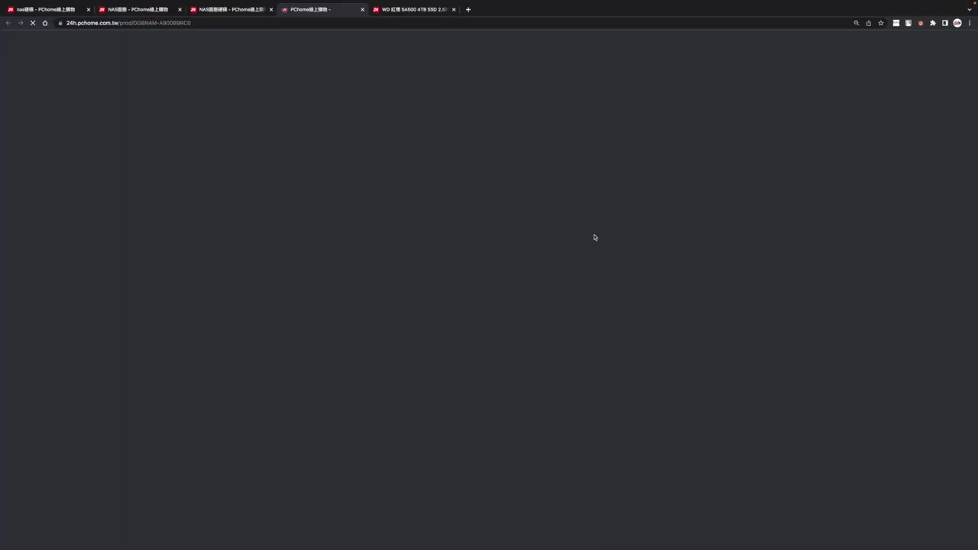
scroll(650, 253, "down", 3)
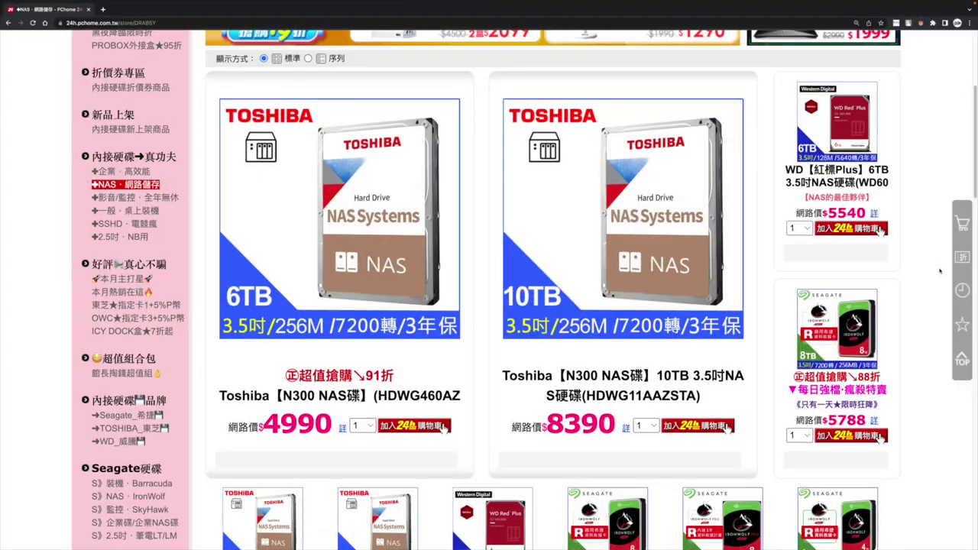
Step: Look through the NAS hard drive listing and examine the Seagate IronWolf 4TB (ST4000VN008) product page
scroll(940, 270, "down", 2)
scroll(940, 271, "down", 4)
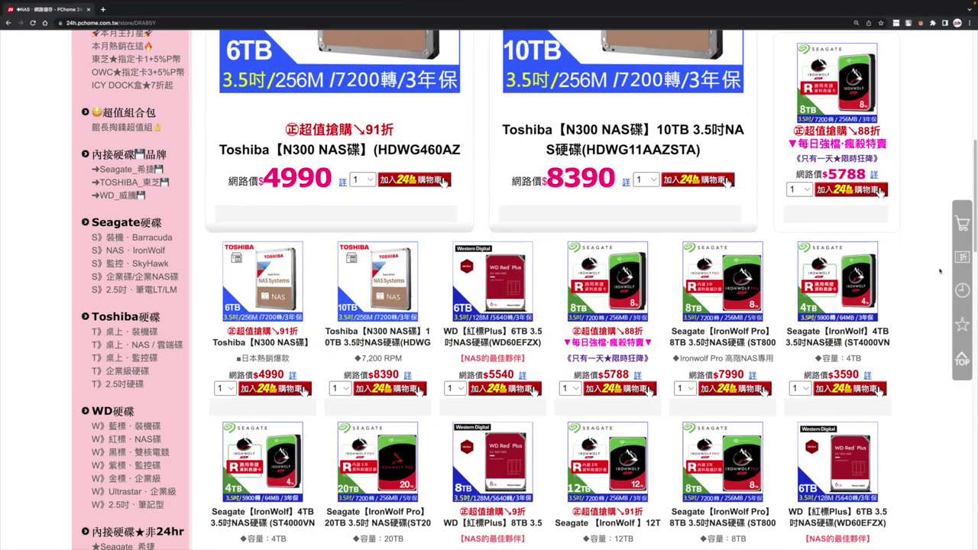
scroll(939, 271, "down", 4)
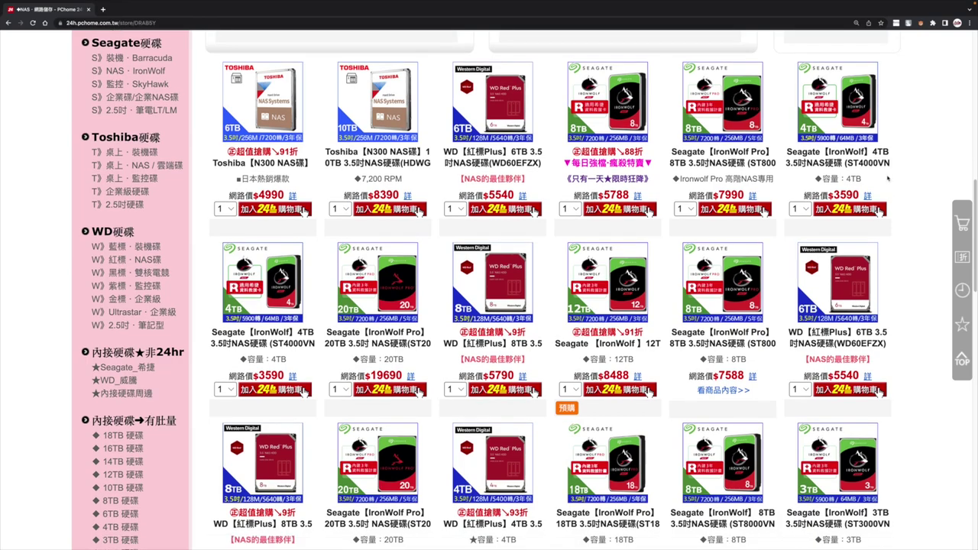
left_click(858, 130)
scroll(854, 123, "down", 7)
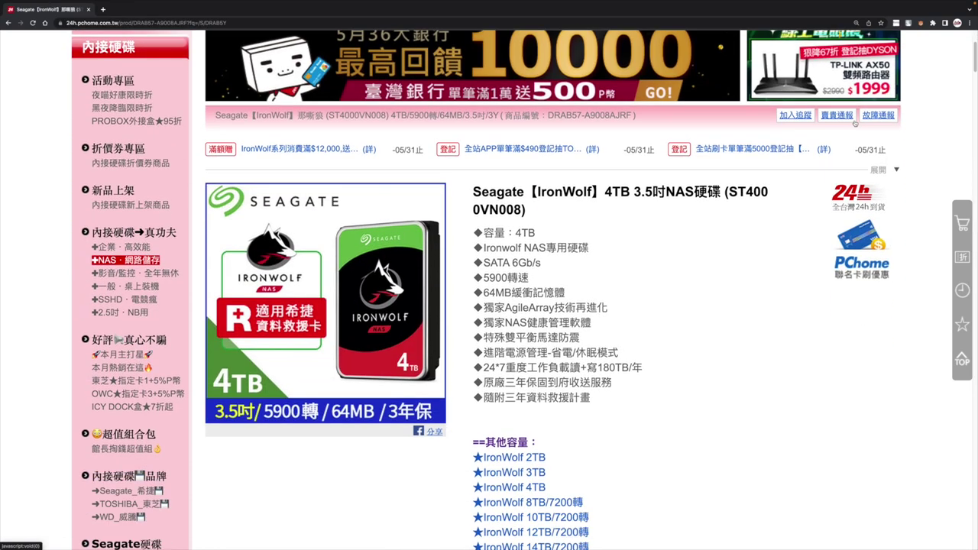
scroll(854, 123, "down", 10)
Step: Return to the NAS drive listing and examine the Toshiba N300 6TB product page
key("alt+Left")
left_click(221, 111)
scroll(800, 376, "down", 6)
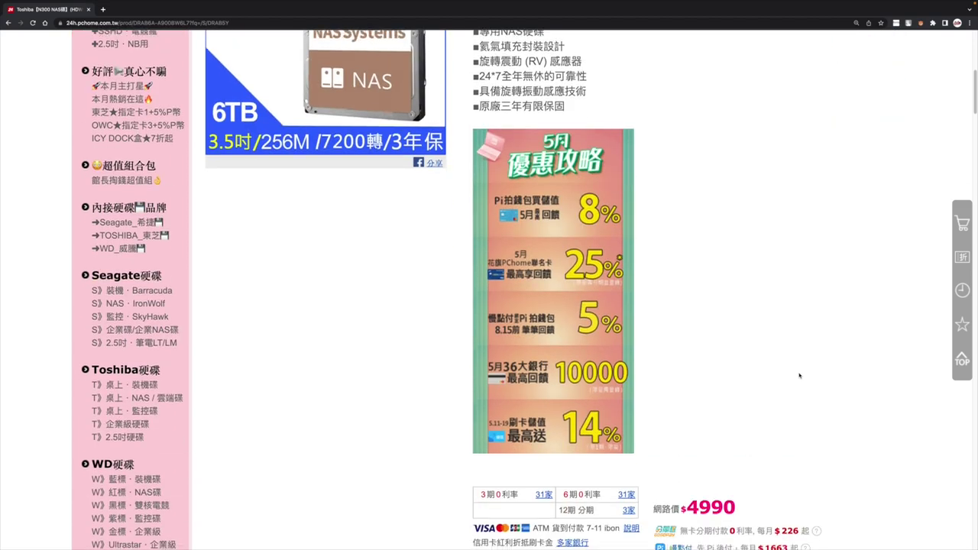
Step: Return to the NAS drive listing and examine the specifications and price of the Seagate IronWolf Pro 8TB (ST8000NE001)
key("alt+Left")
left_click(790, 386)
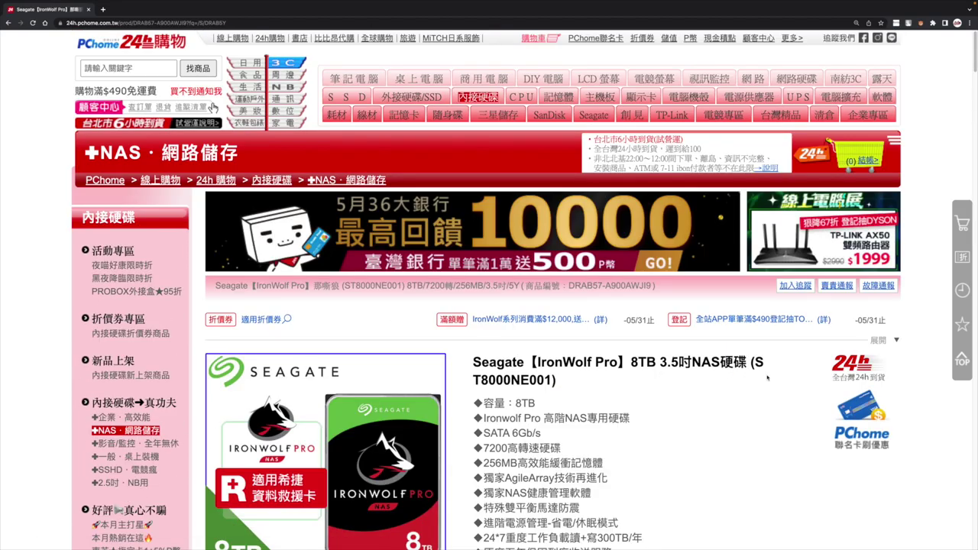
scroll(787, 391, "down", 3)
scroll(787, 391, "down", 2)
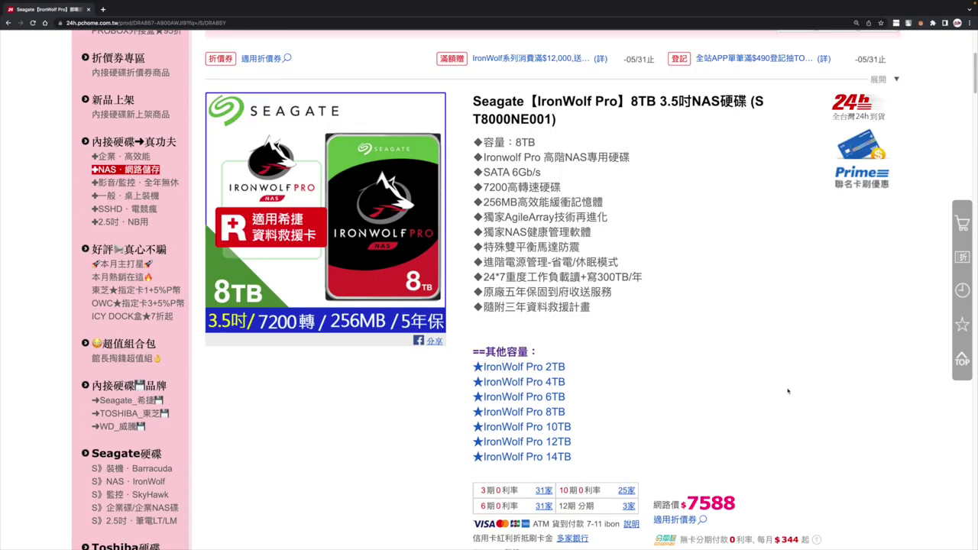
scroll(787, 391, "down", 1)
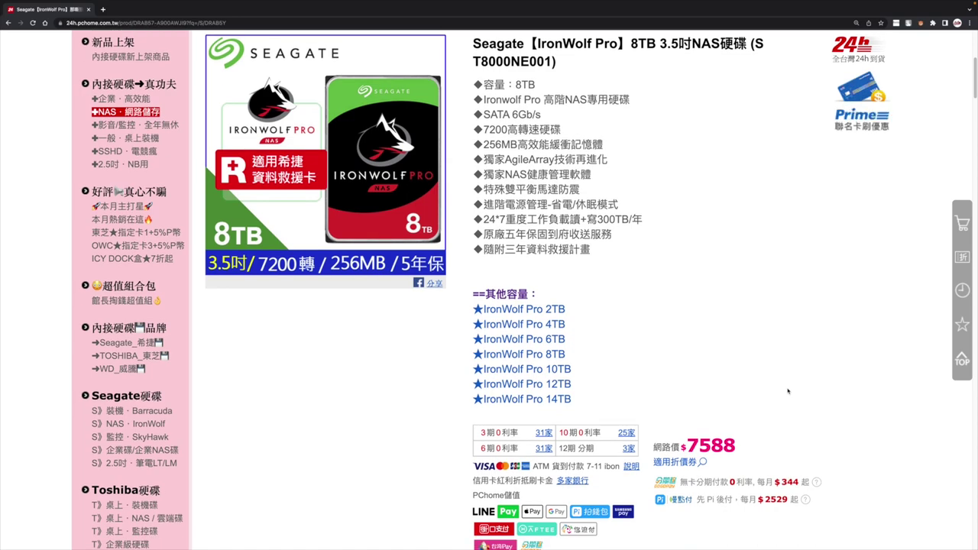
Step: Return to the NAS drive listing and examine the specifications and price of the Seagate IronWolf Pro 16TB (ST16000NE000)
key("alt+Left")
left_click(787, 391)
scroll(818, 391, "down", 2)
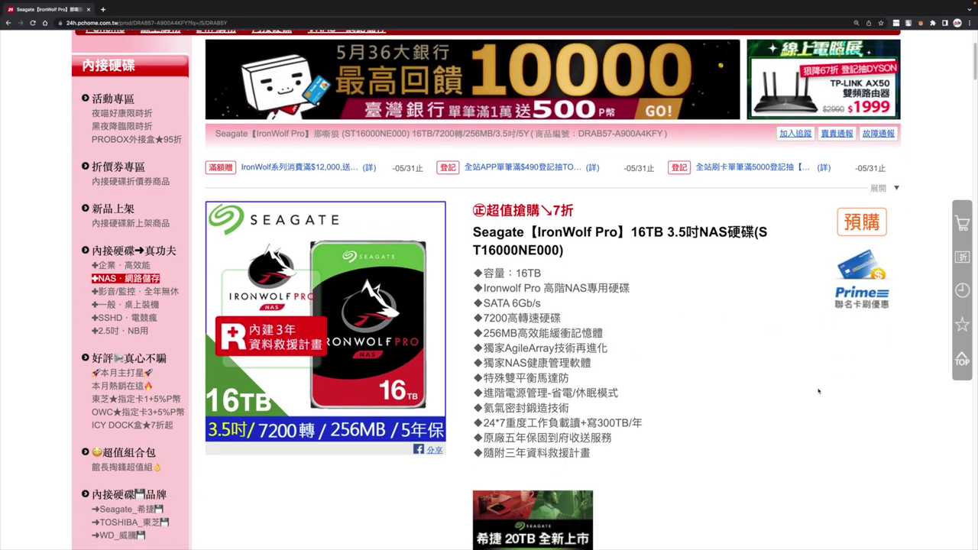
scroll(818, 391, "down", 6)
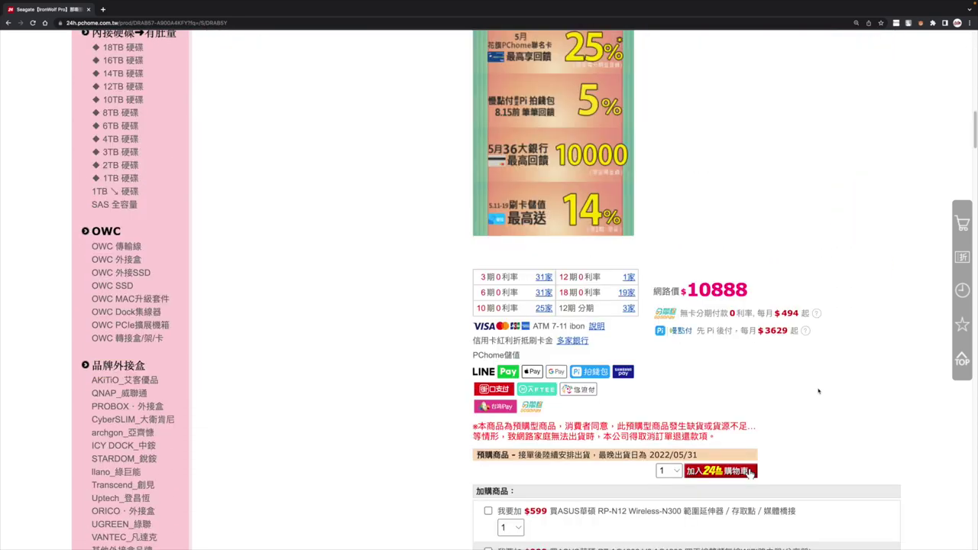
Step: Leave the 16TB drive's product page and look through the NAS drive and 2.5Gbe switch listings
key("alt+Left")
scroll(955, 99, "down", 2)
scroll(956, 102, "down", 1)
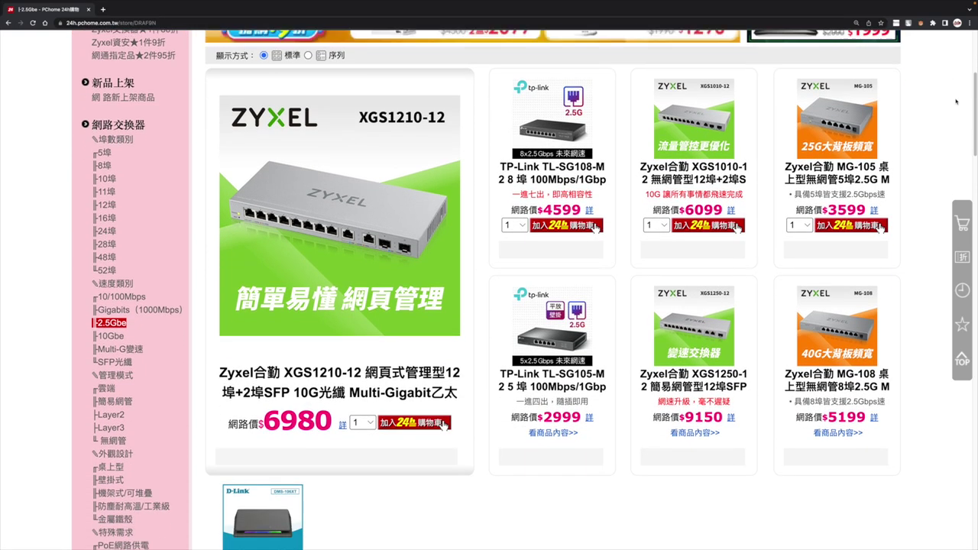
scroll(956, 102, "down", 1)
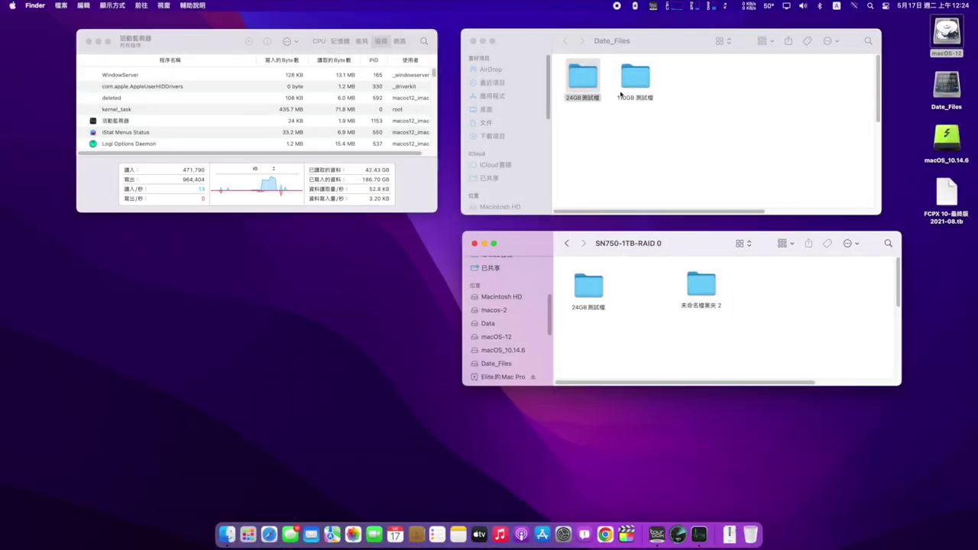
Step: Switch to Finder and copy the 110GB 測試檔 folder from Date_Files to SN750-1TB-RAID 0
left_click_drag(635, 76, 638, 290)
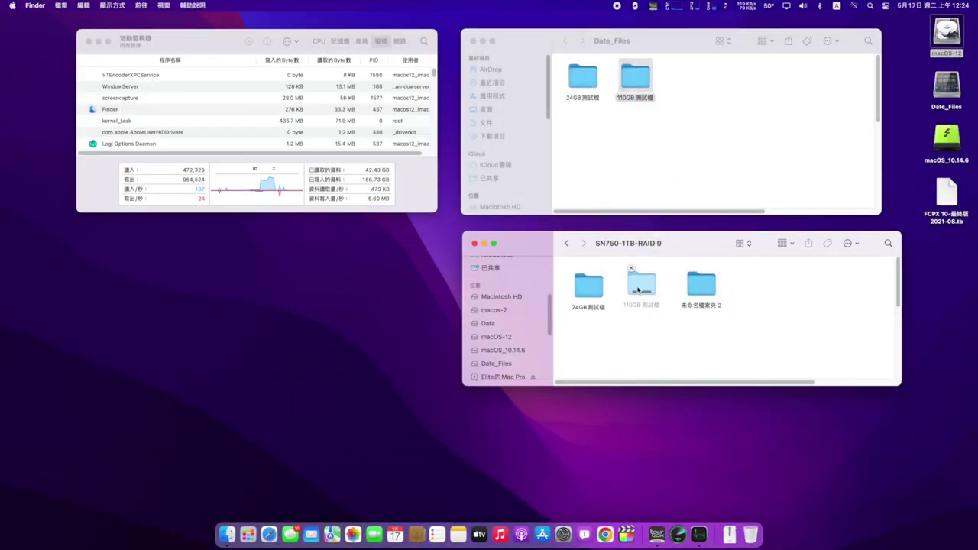